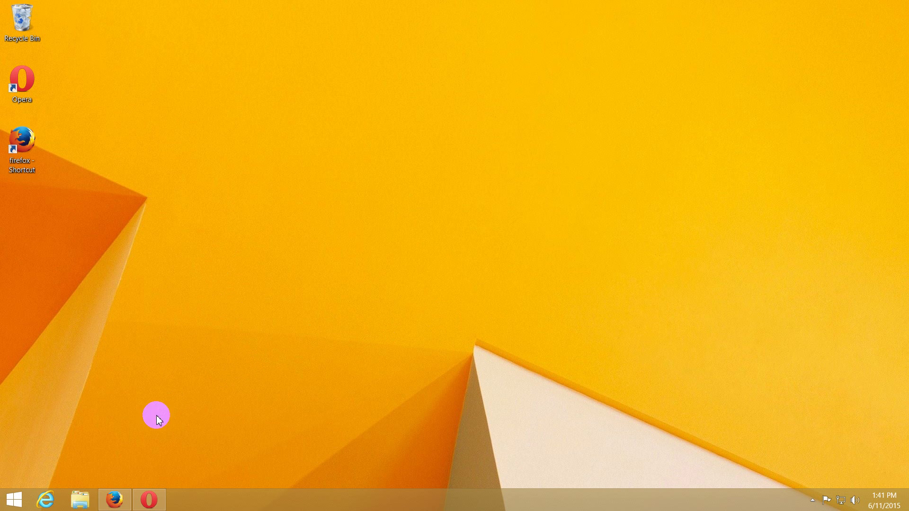
- Dismiss the 'modern version of Flash' alerts in both the Opera and Firefox YouTube windows
mouse_move(122, 505)
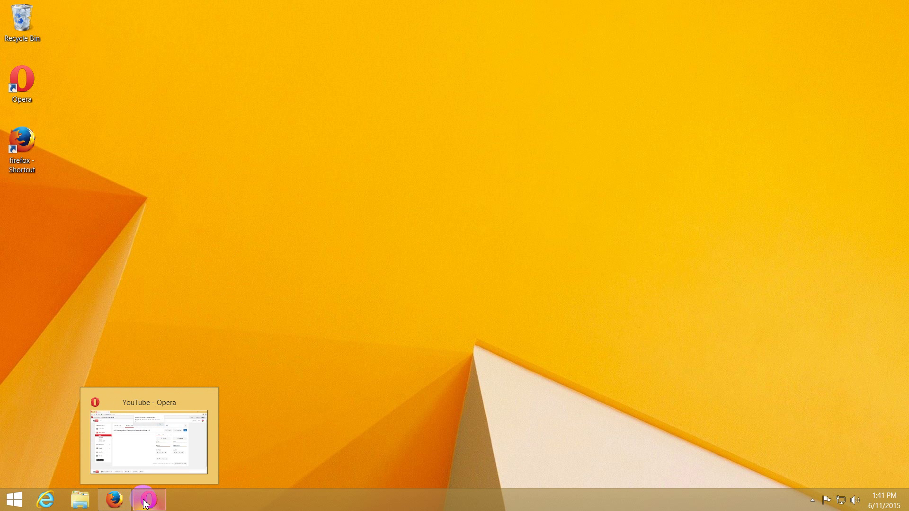
click(116, 502)
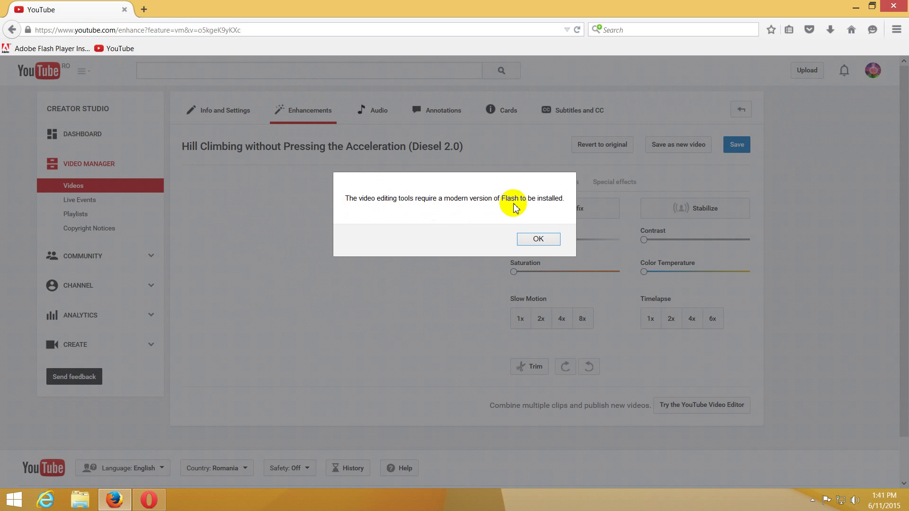
click(157, 504)
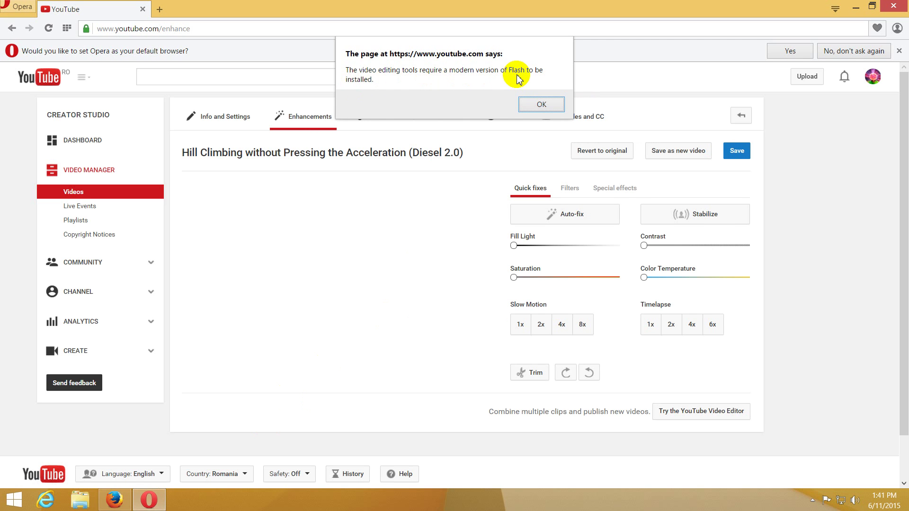
click(541, 105)
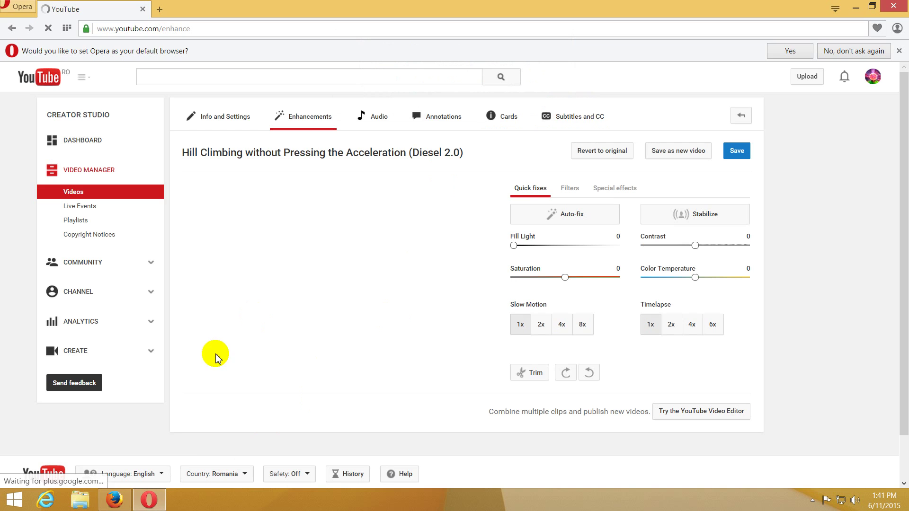
click(129, 492)
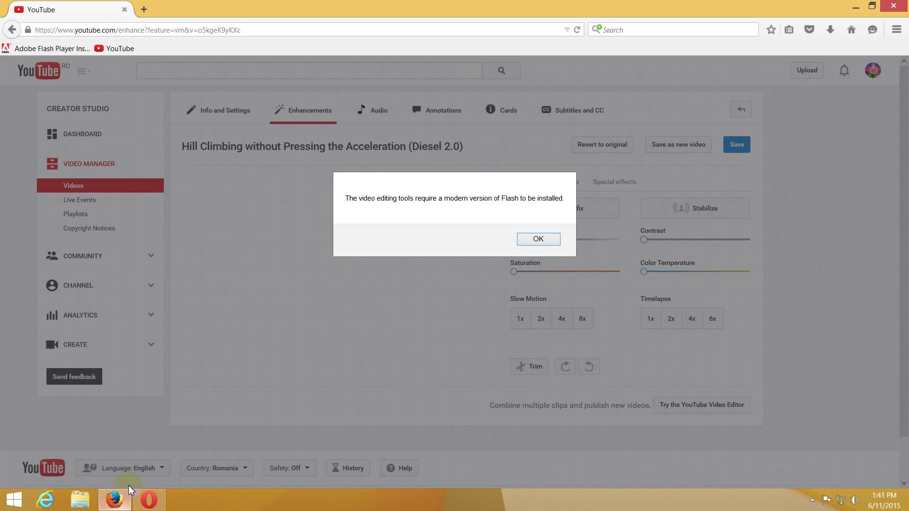
click(538, 239)
click(227, 111)
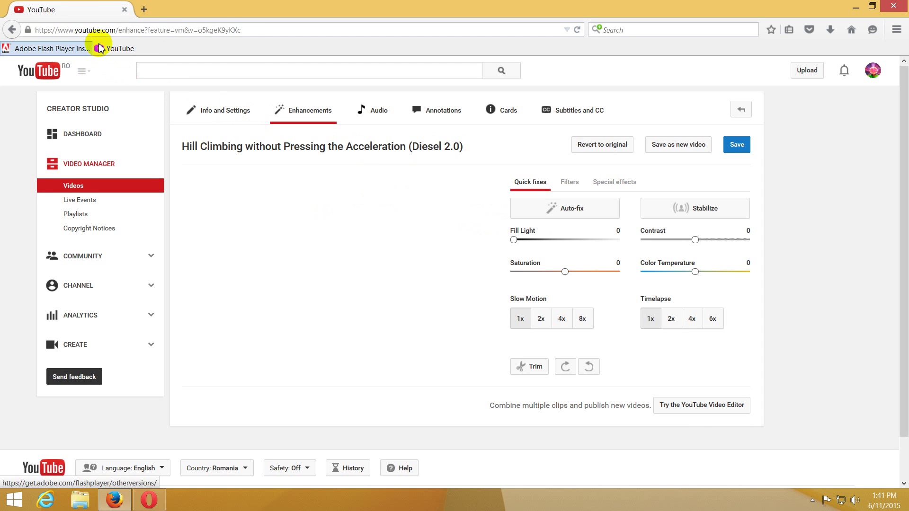
- From the Adobe Flash Player bookmark, download FP 18 for Opera and Chromium - PPAPI for Windows 8, without McAfee
click(144, 10)
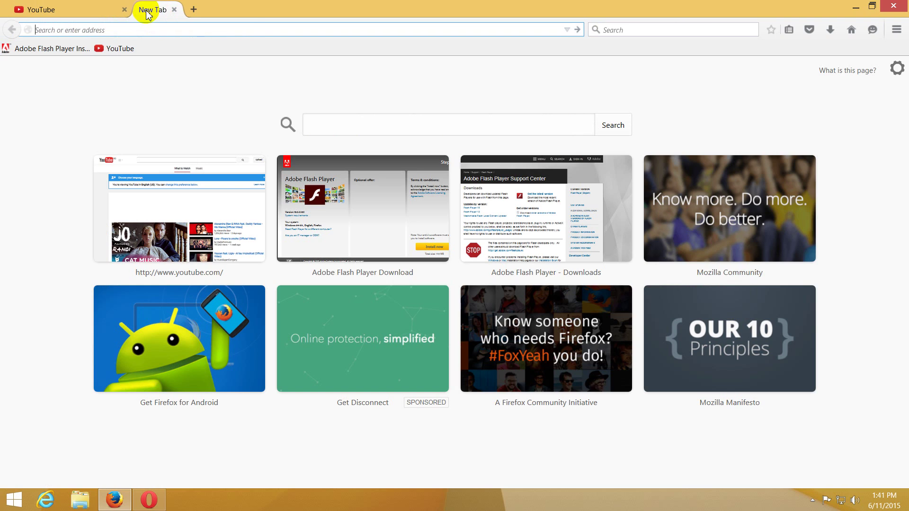
click(54, 47)
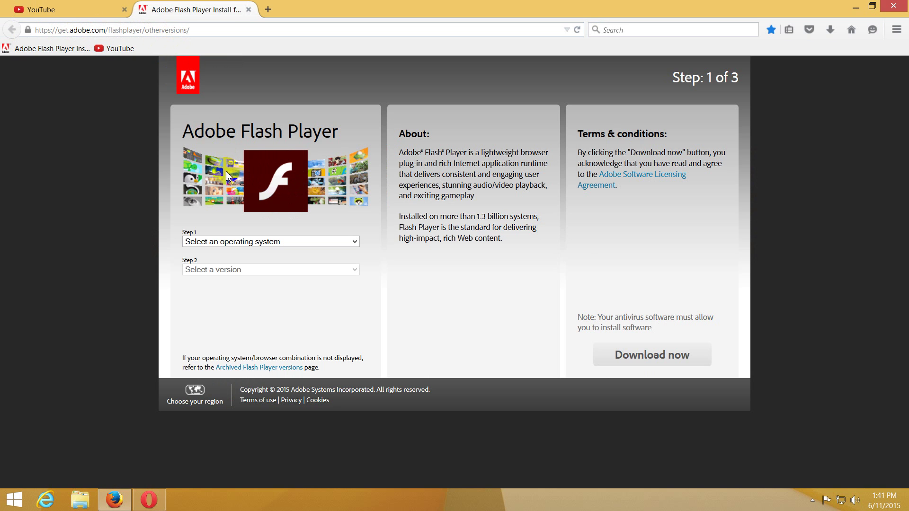
click(280, 245)
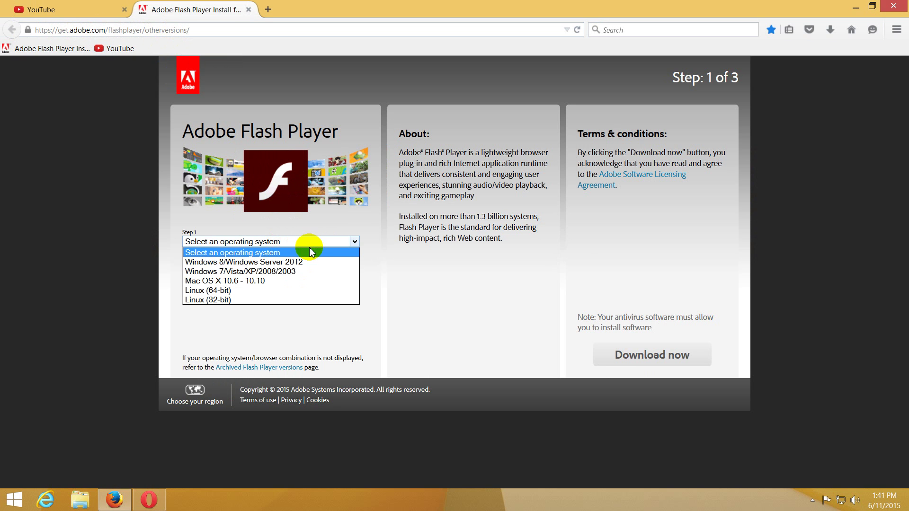
click(268, 262)
click(278, 274)
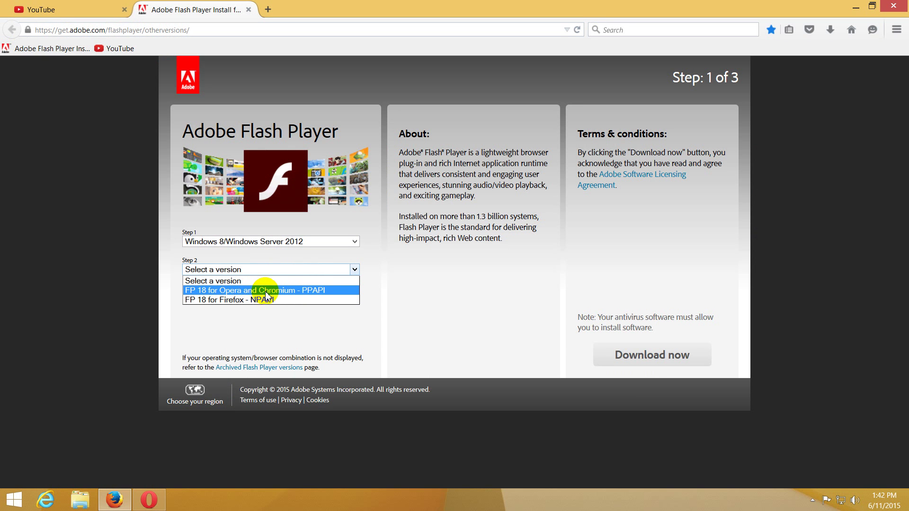
click(300, 290)
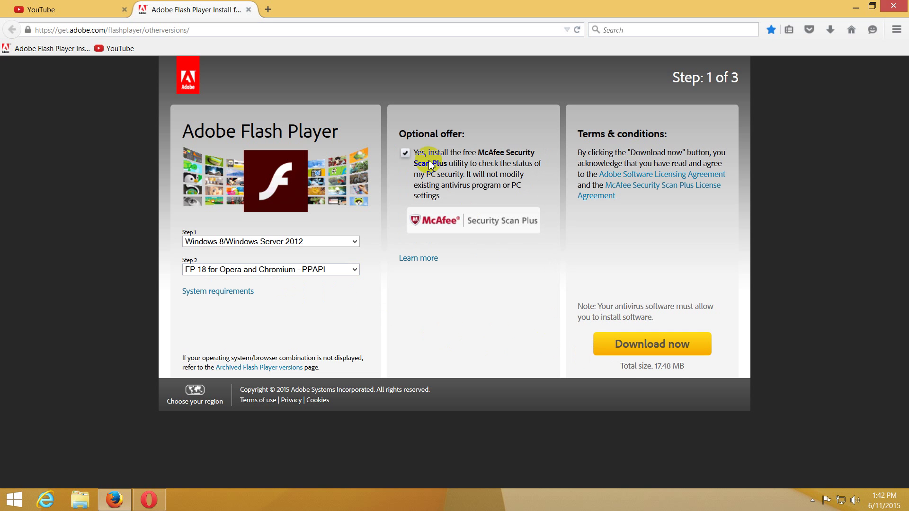
click(406, 153)
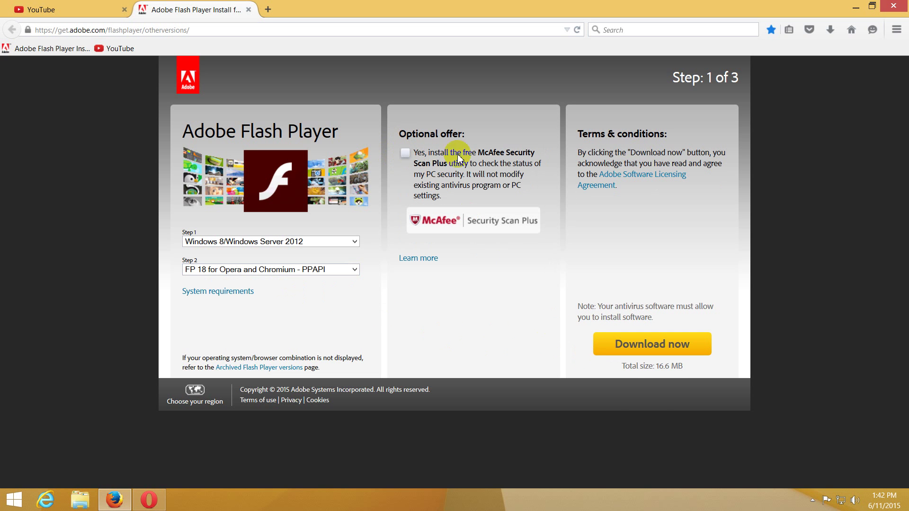
click(658, 348)
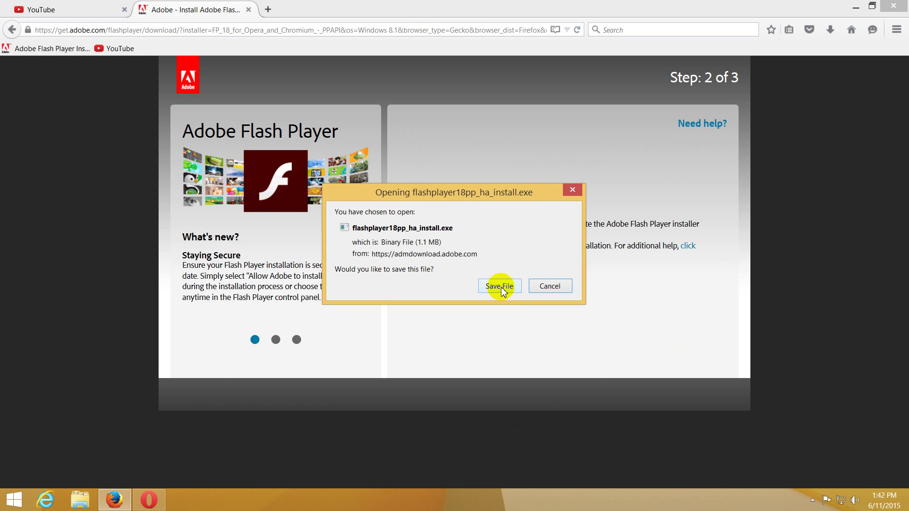
- Save flashplayer18pp_ha_install.exe and run it from Firefox's downloads library, accepting the security prompts
click(501, 287)
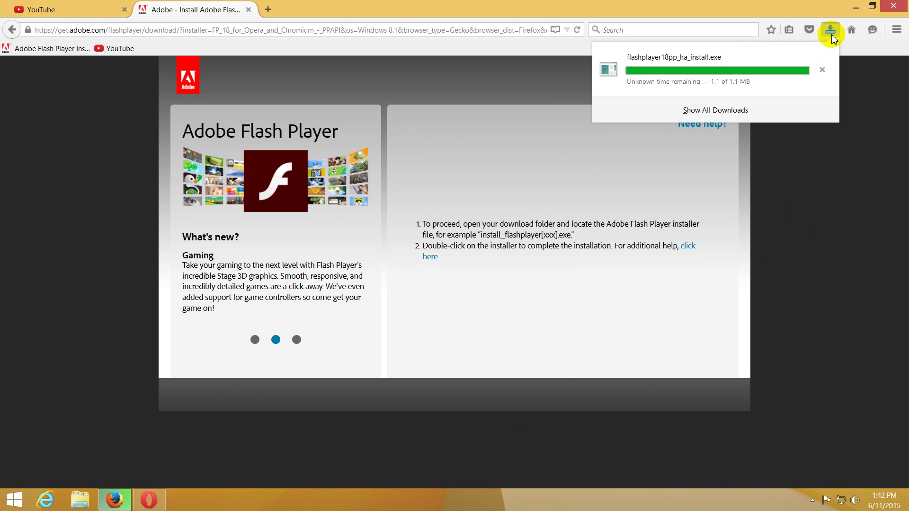
click(742, 72)
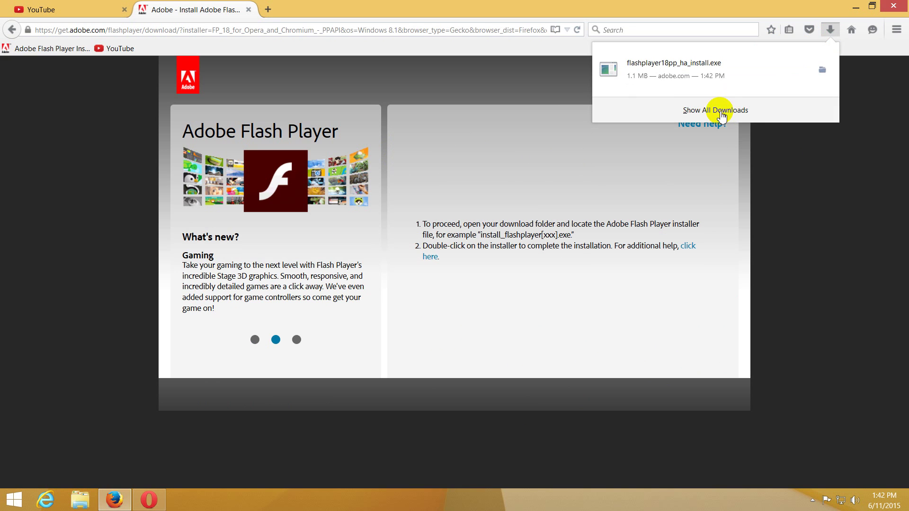
click(729, 111)
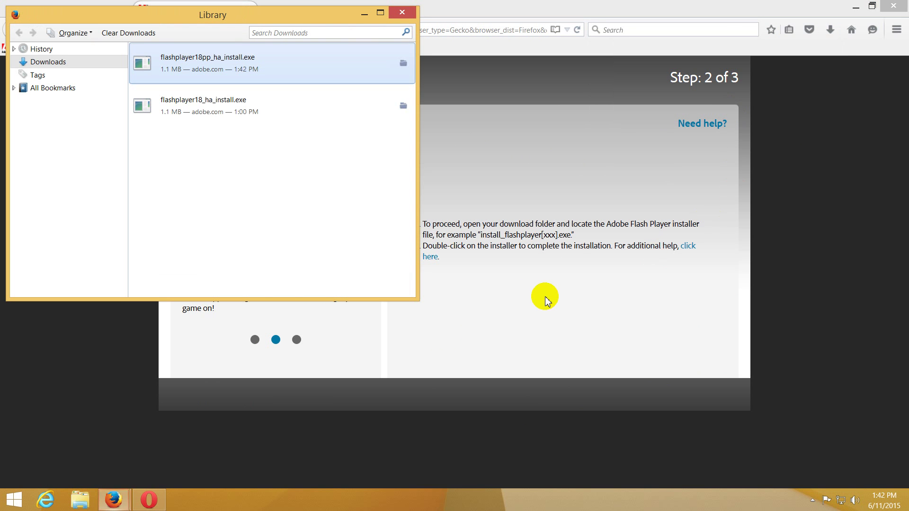
double_click(286, 74)
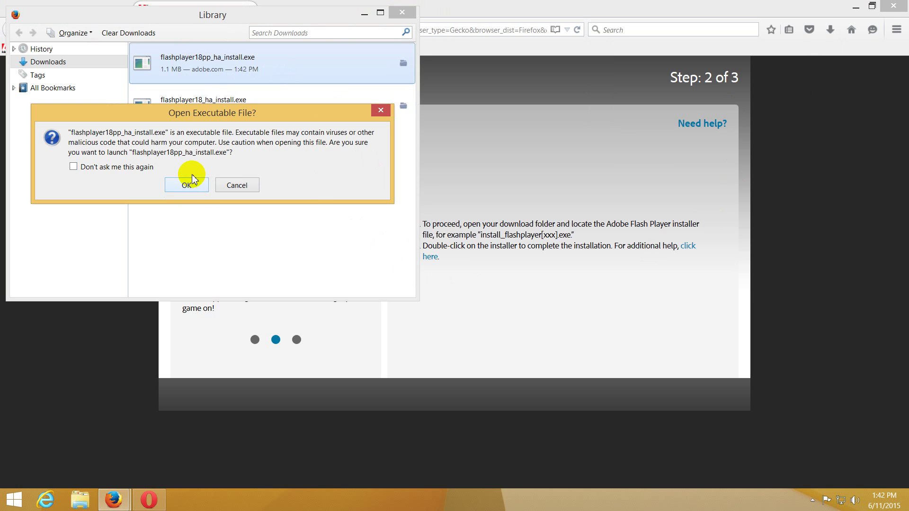
click(184, 186)
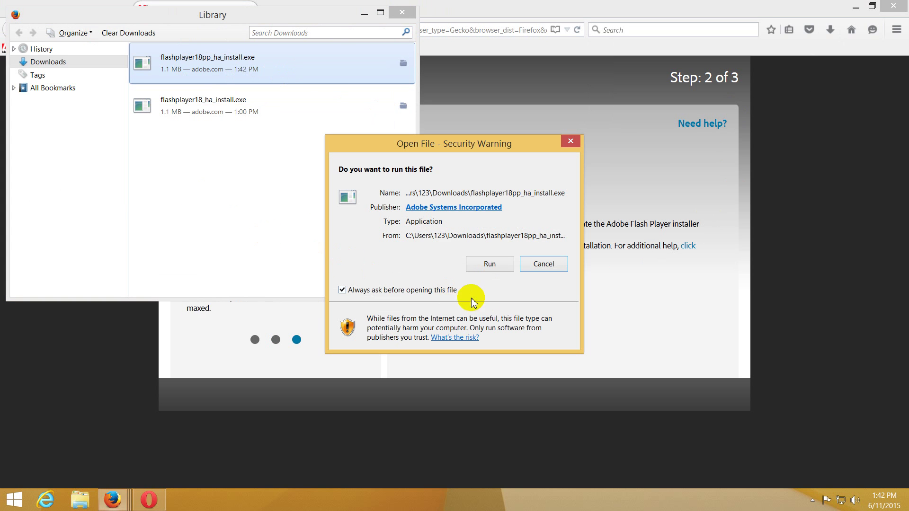
click(500, 268)
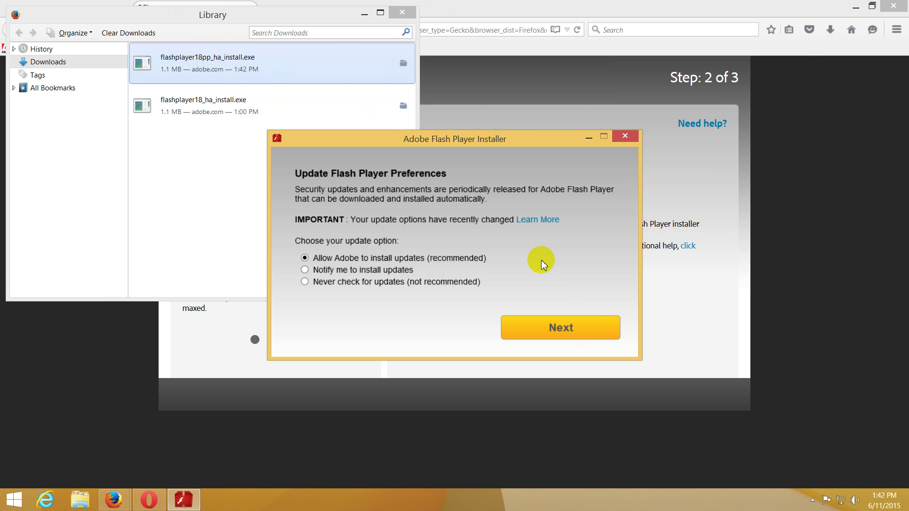
- Close the downloads library, Firefox and Opera, then complete the Flash Player install with automatic updates
click(401, 18)
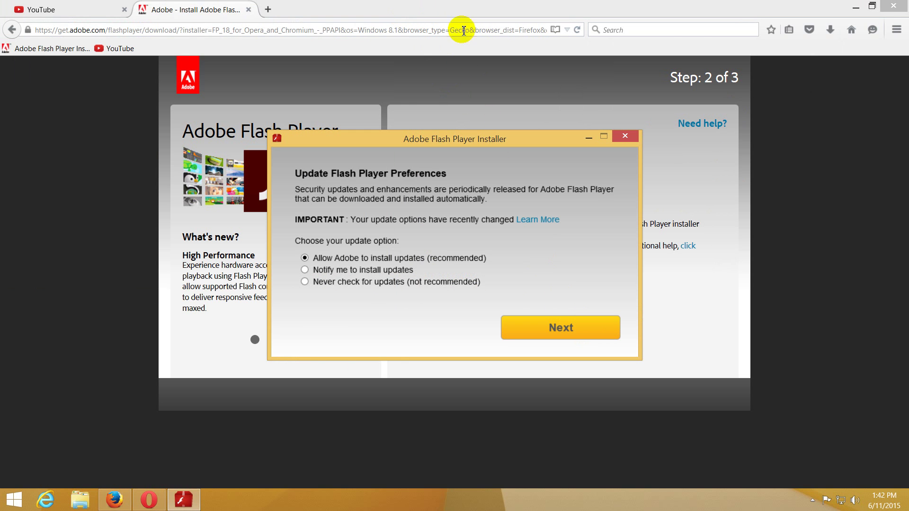
click(892, 9)
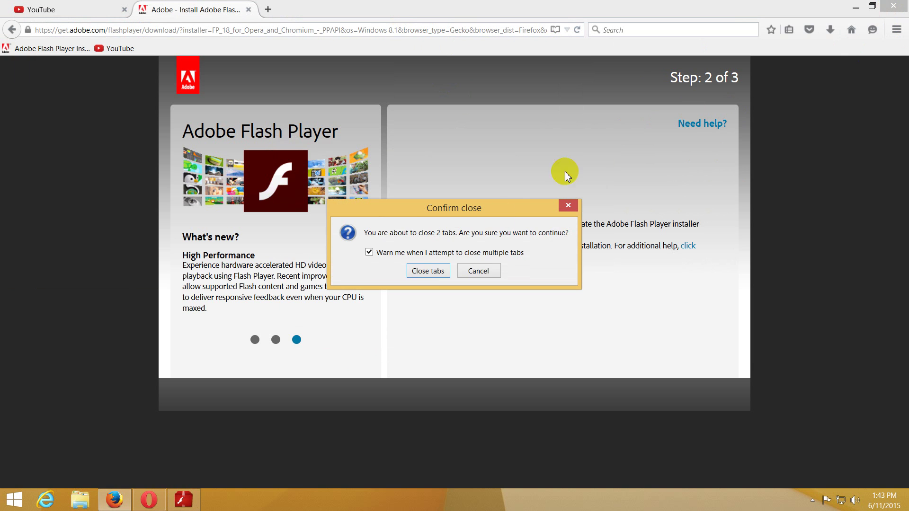
click(427, 271)
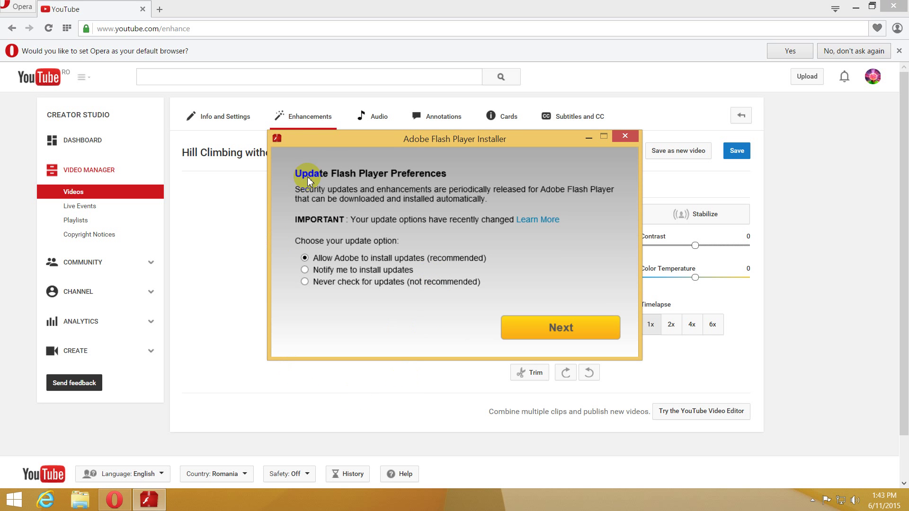
click(895, 8)
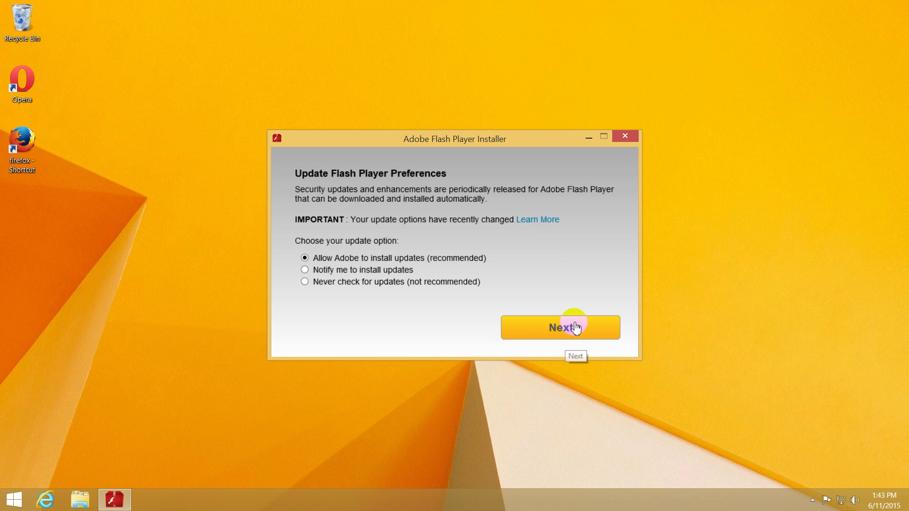
click(549, 328)
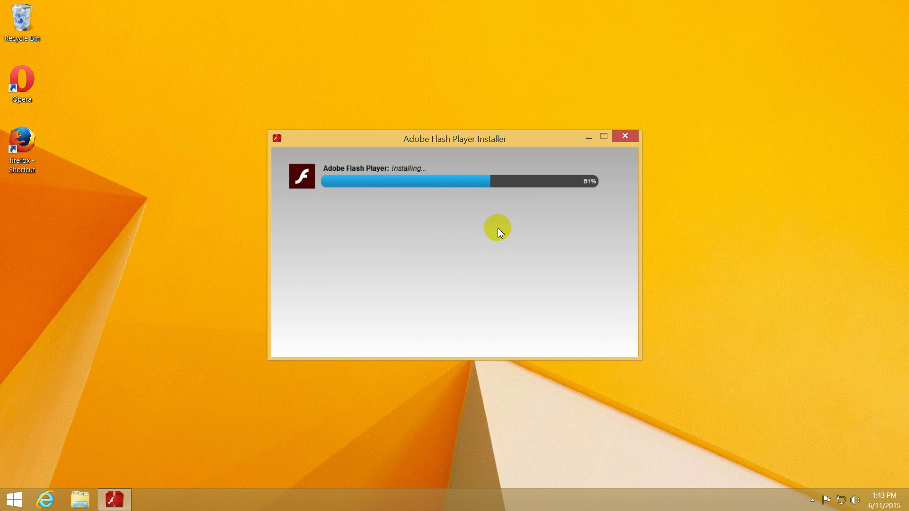
click(561, 329)
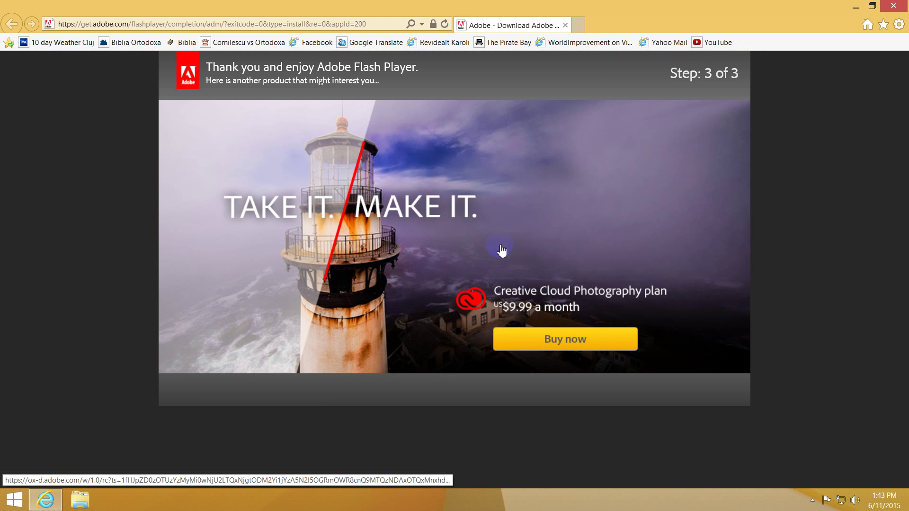
- Relaunch Opera, sign in, play the Enhancements preview muted while nudging the split divider, then close Opera
click(894, 6)
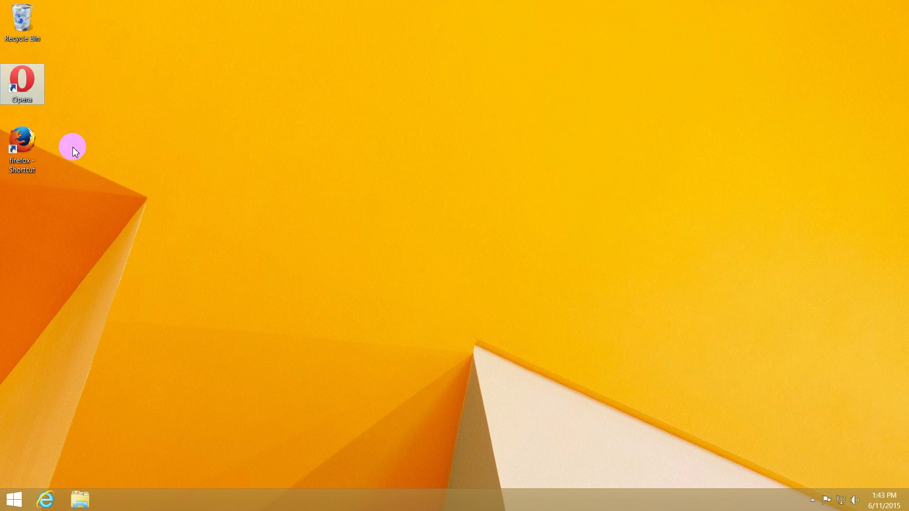
double_click(23, 82)
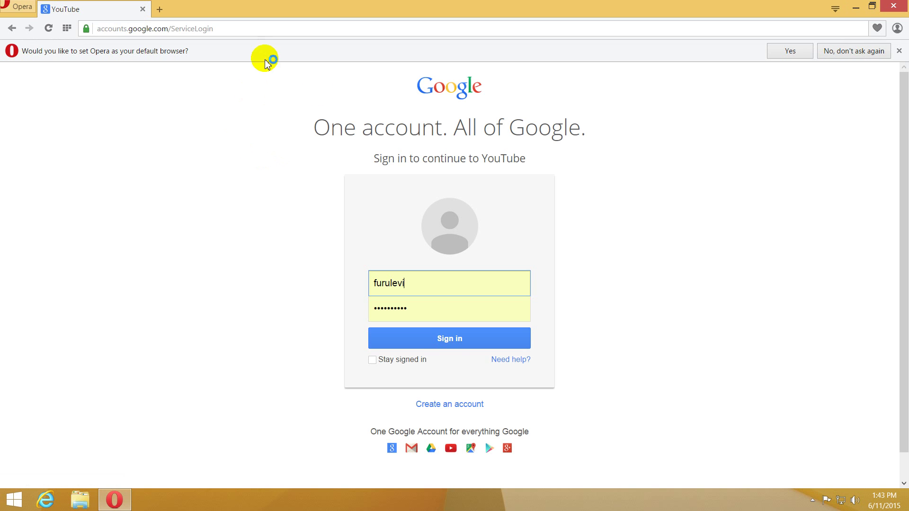
click(427, 339)
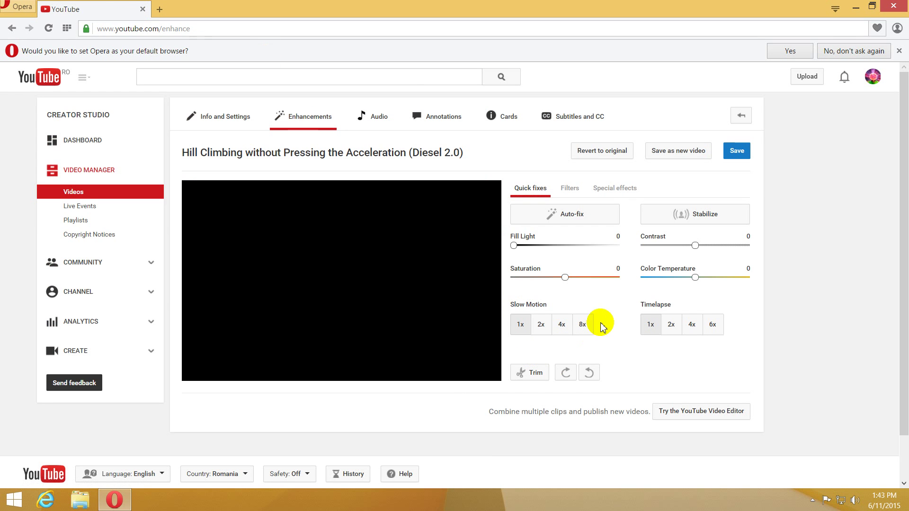
click(401, 267)
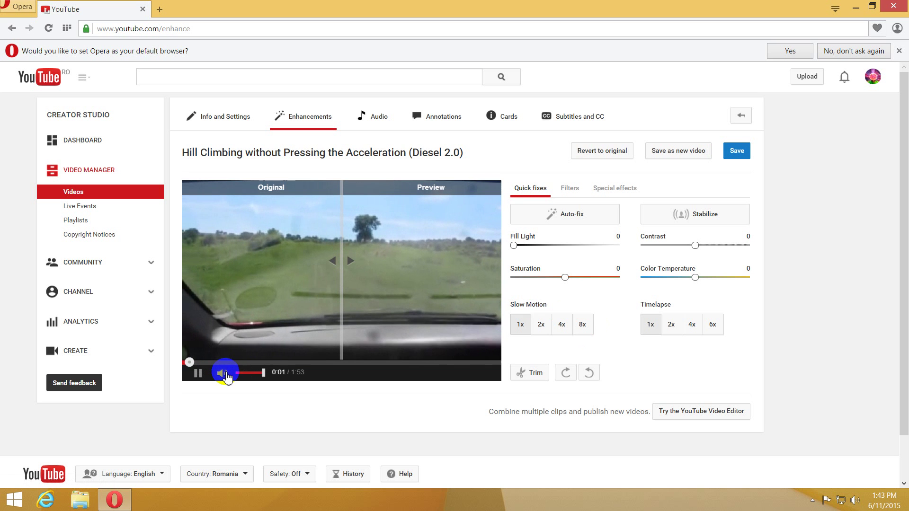
click(238, 373)
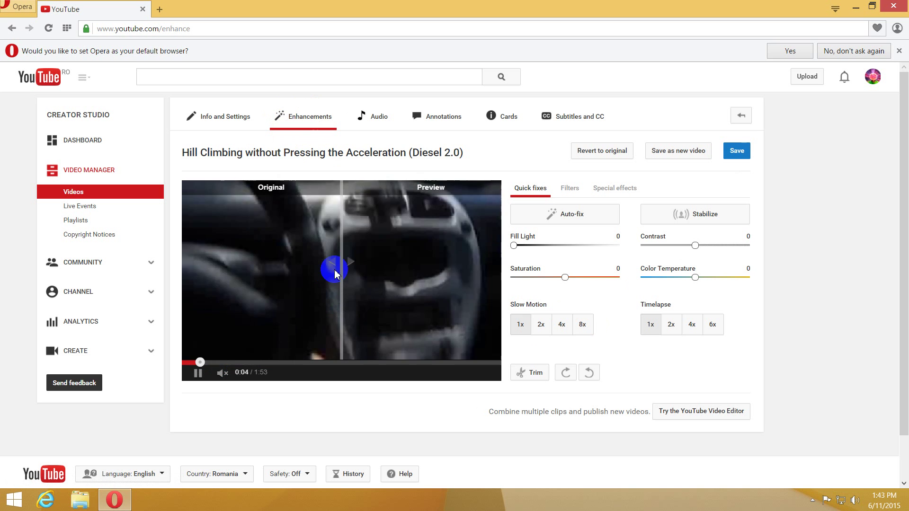
mouse_move(340, 263)
mouse_down()
mouse_move(324, 264)
mouse_move(330, 276)
mouse_up()
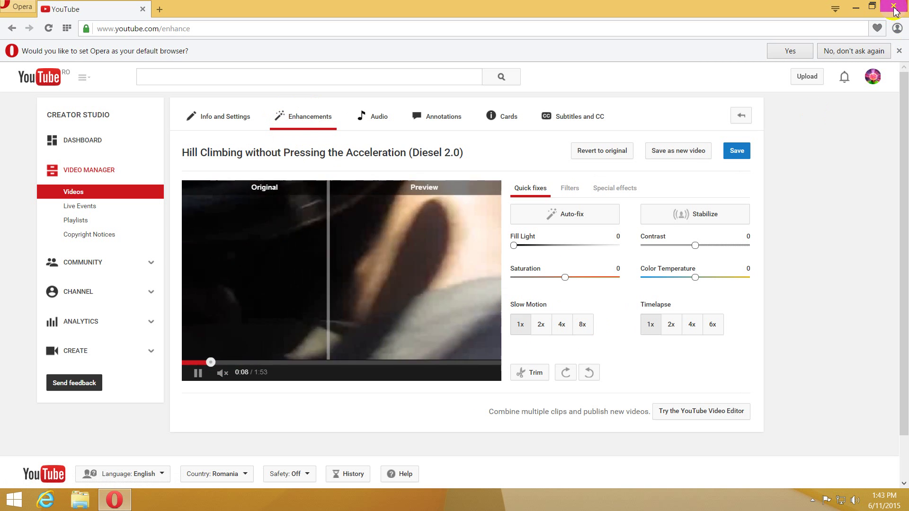
click(893, 11)
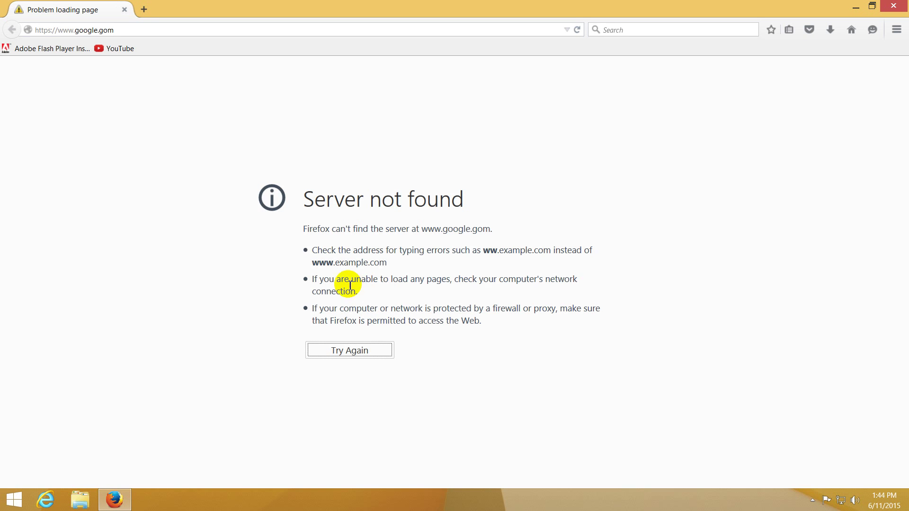
- Go from YouTube through Creator Studio's Video Manager to the Hill Climbing video's Enhancements, dismissing the Flash alert
click(135, 58)
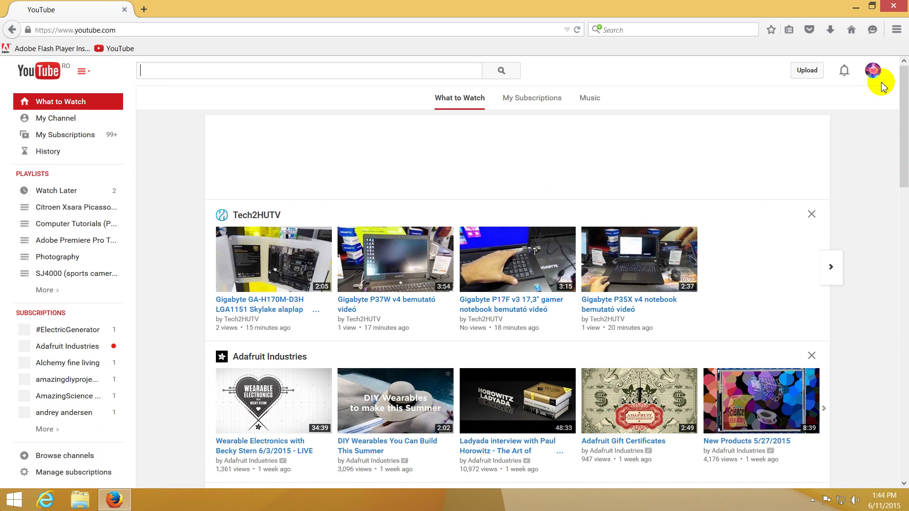
click(877, 78)
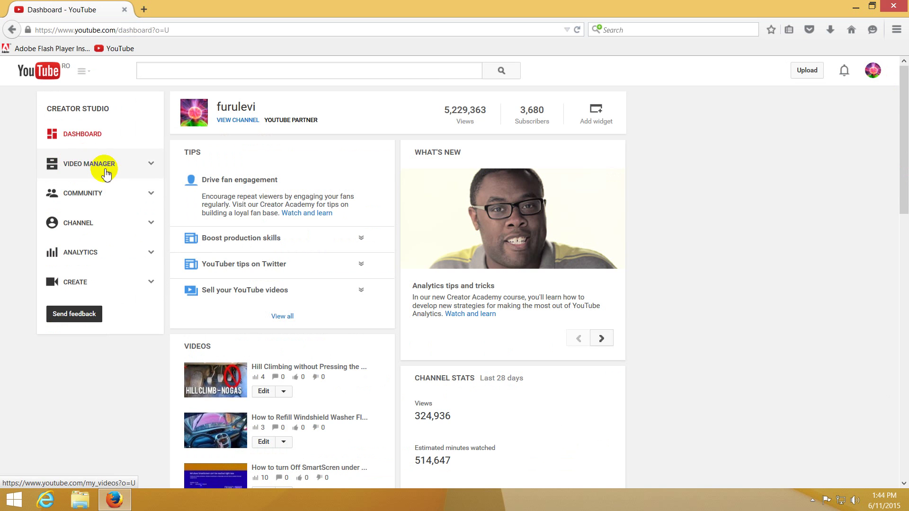
click(95, 166)
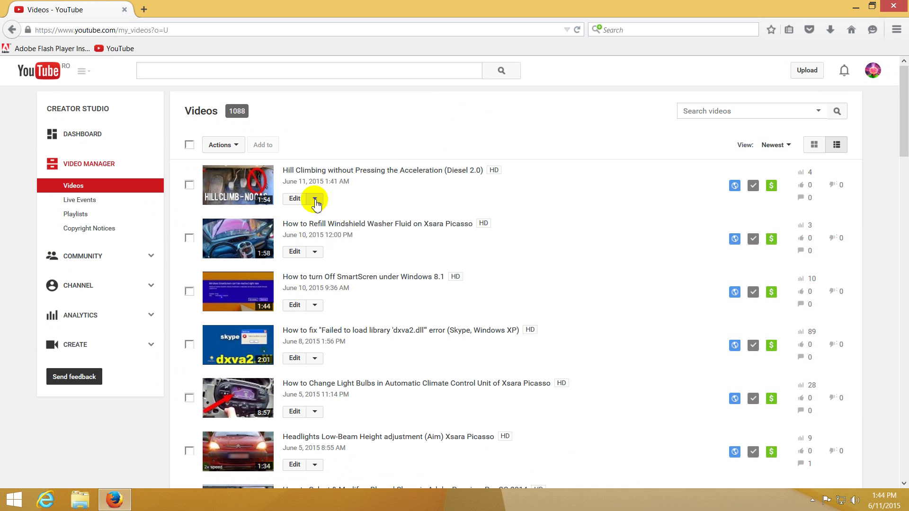
click(315, 200)
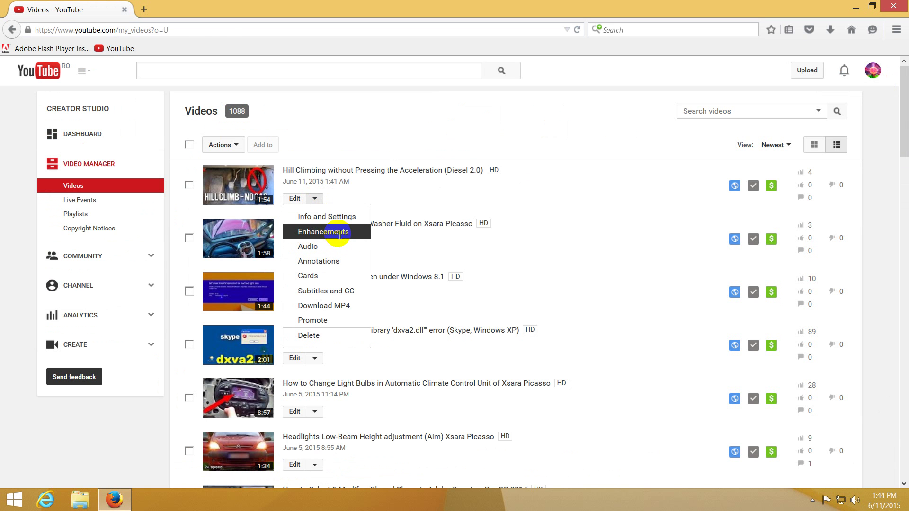
click(339, 232)
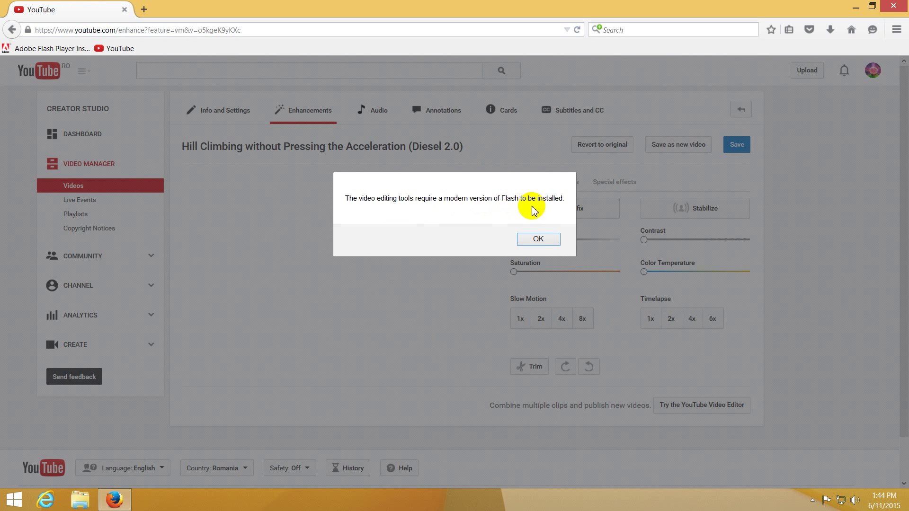
click(539, 240)
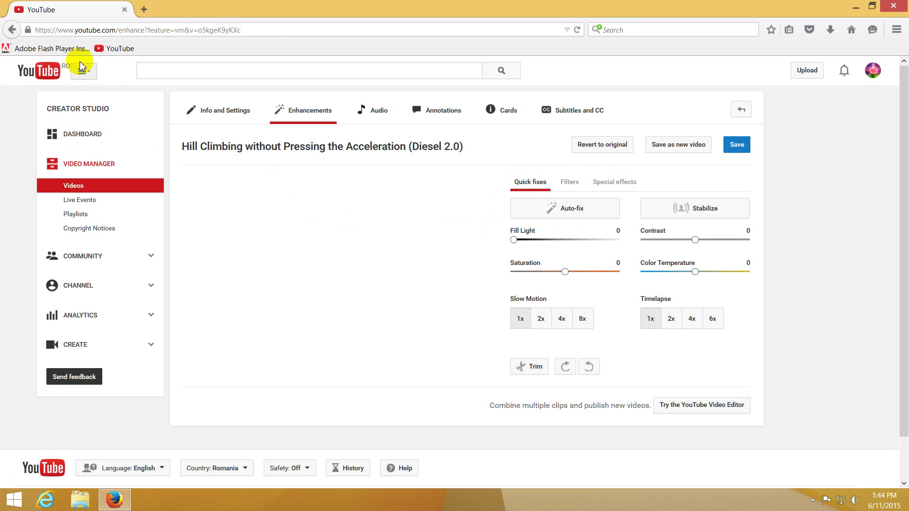
- Open the Adobe Flash Player download page from the Firefox bookmarks
click(896, 30)
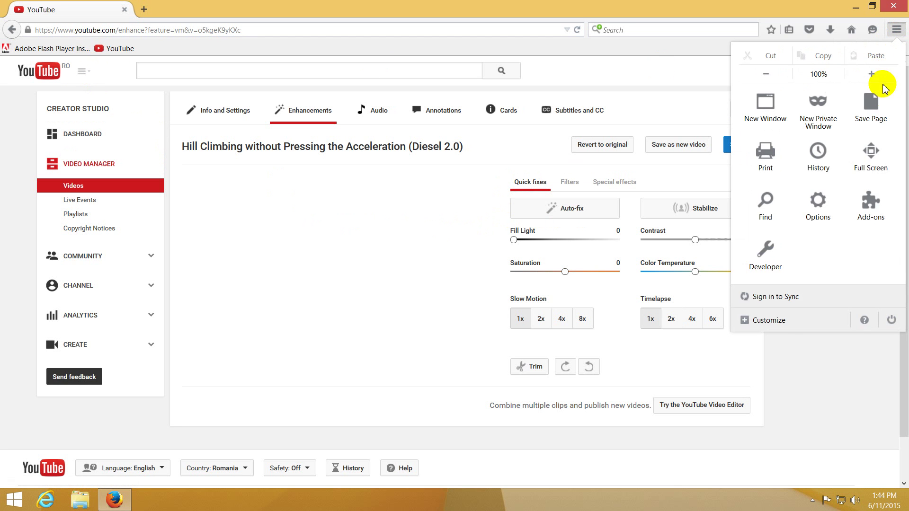
click(864, 320)
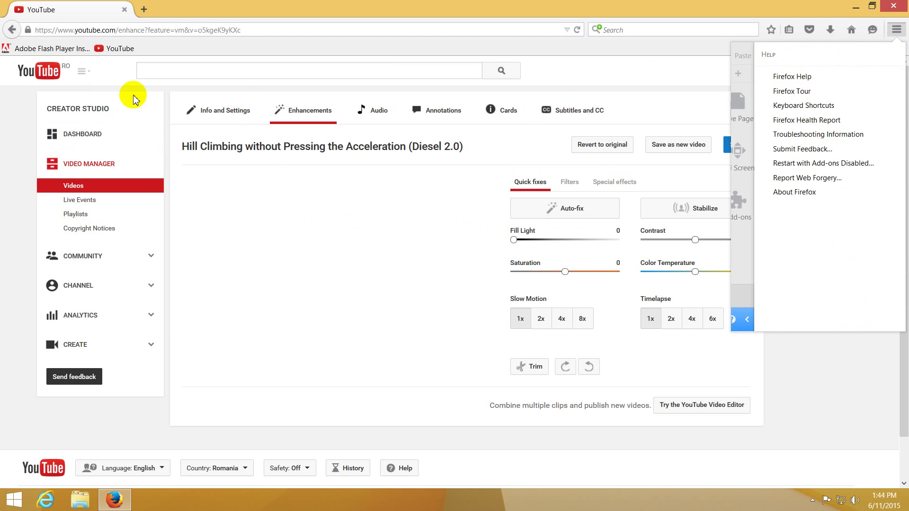
click(55, 49)
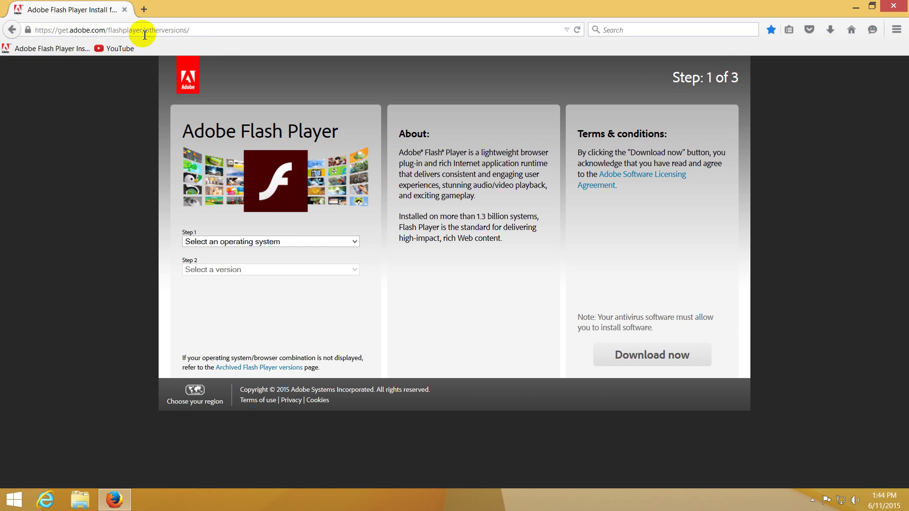
- Choose Windows 8/Windows Server 2012 and FP 18 for Firefox - NPAPI, decline McAfee, and start the download
click(254, 241)
click(254, 263)
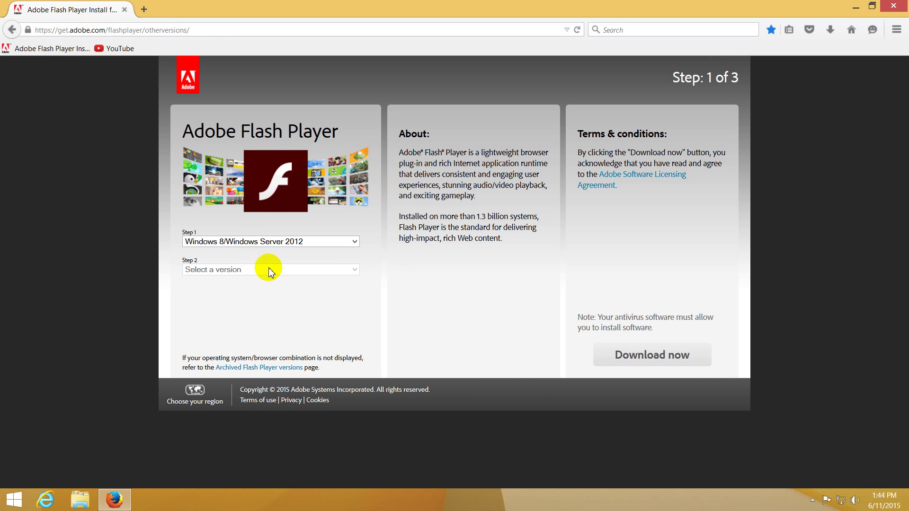
click(253, 269)
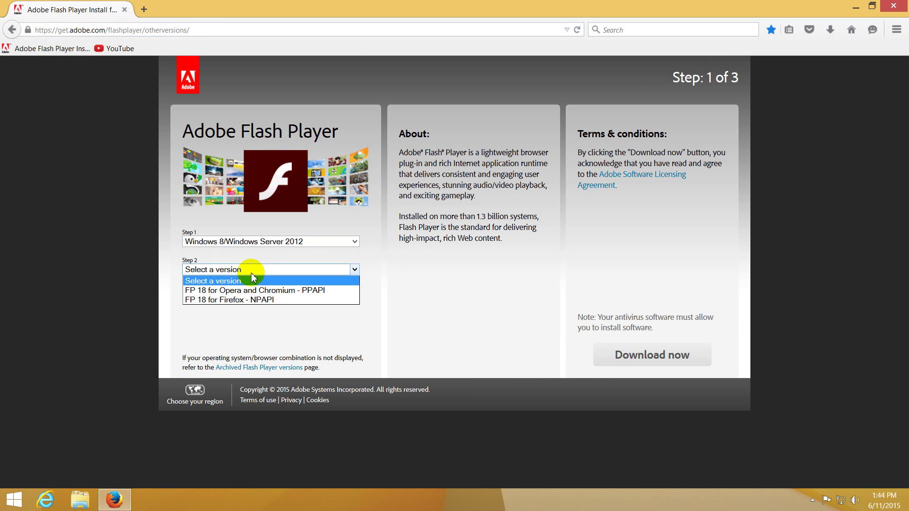
click(252, 300)
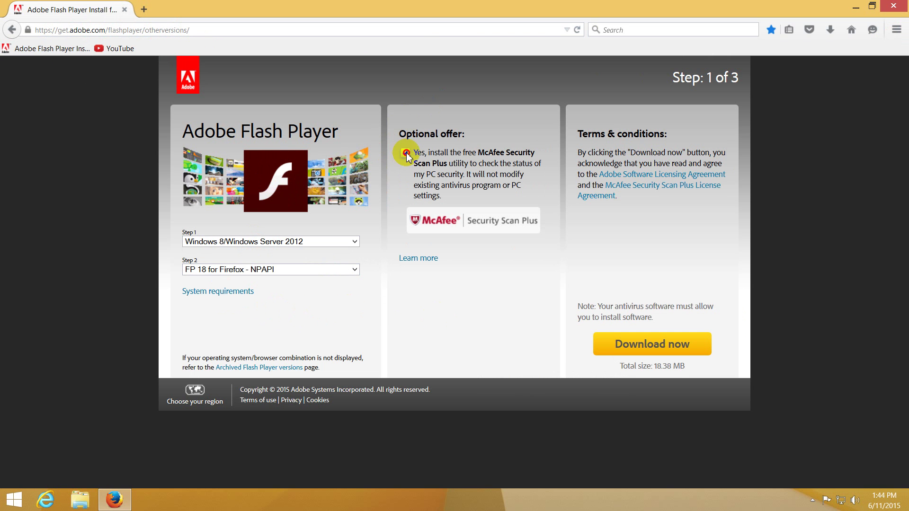
click(406, 154)
click(665, 348)
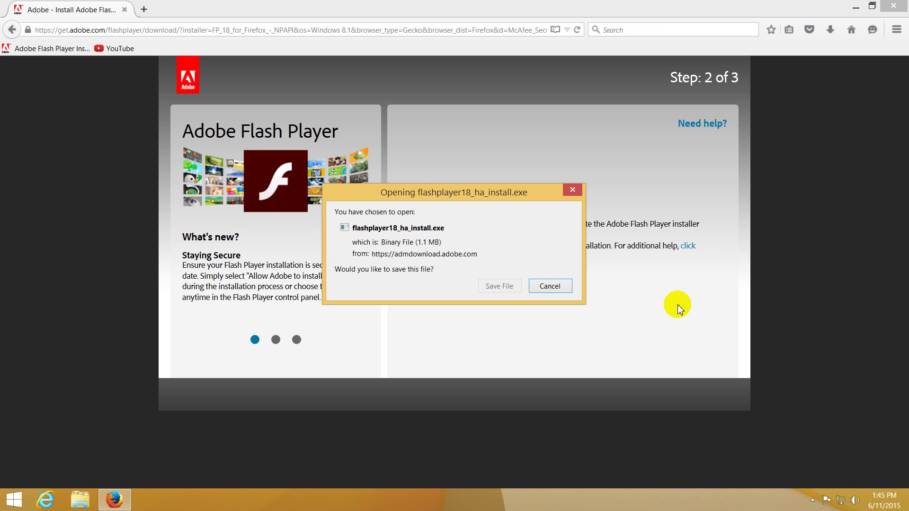
- Save flashplayer18_ha_install.exe and launch it from the downloads library, confirming the open and run prompts
click(501, 285)
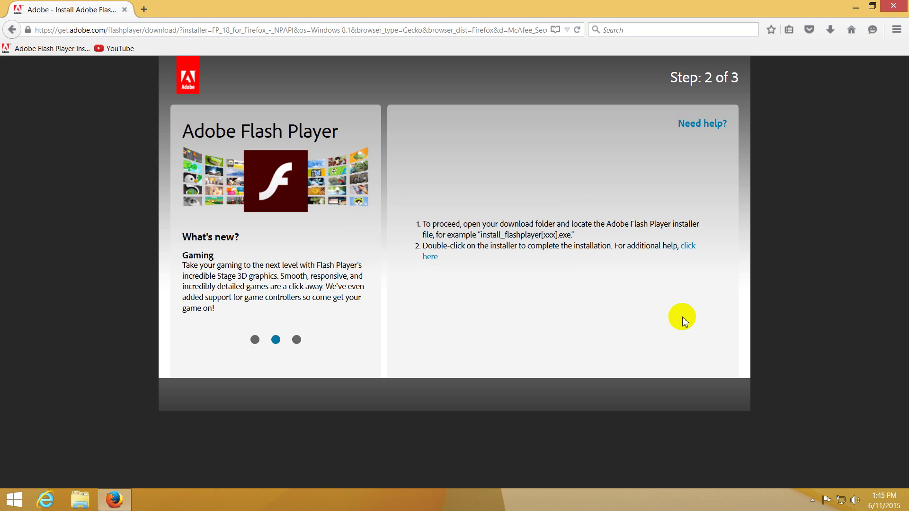
click(832, 32)
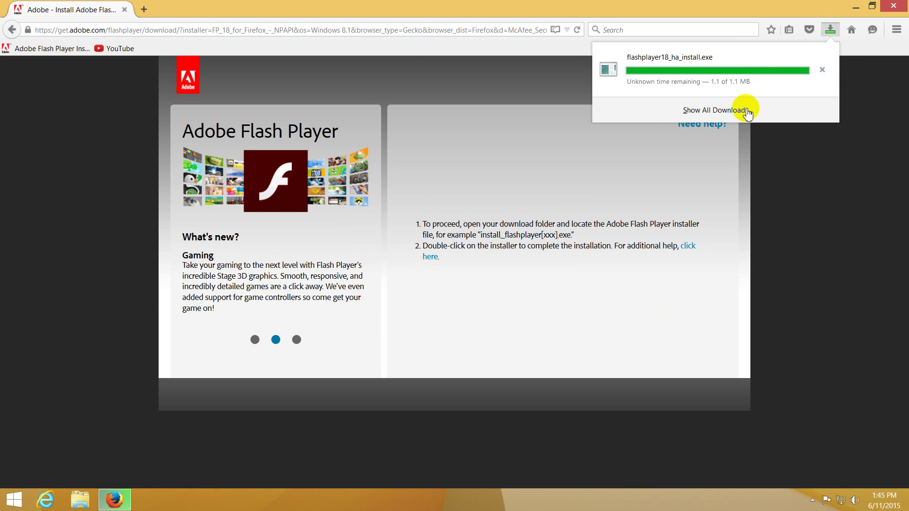
click(746, 111)
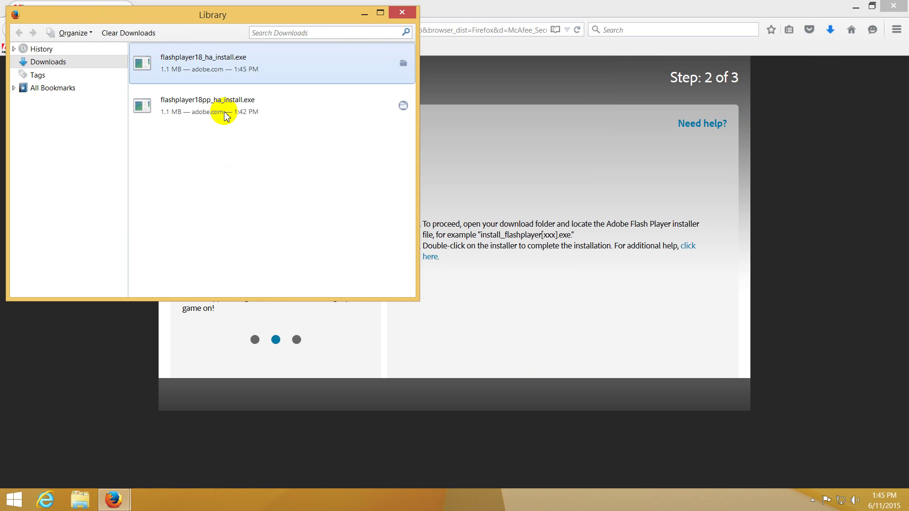
double_click(319, 67)
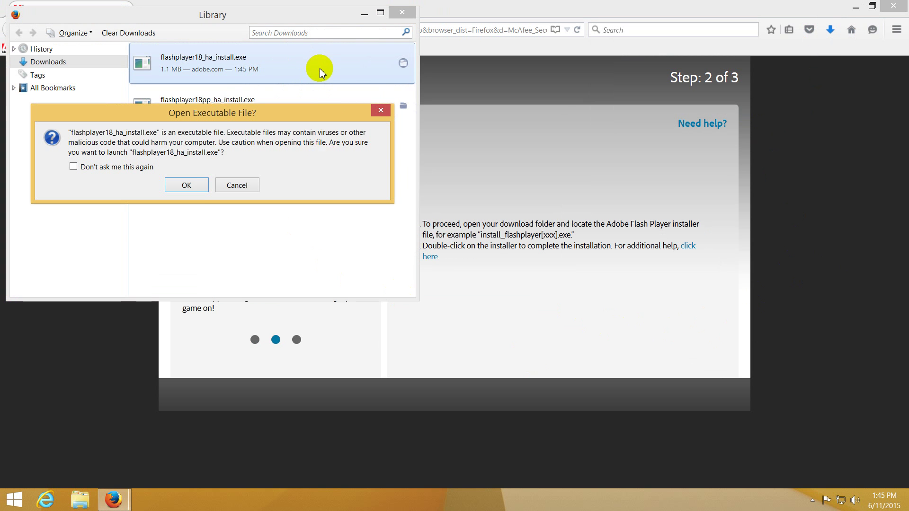
click(186, 186)
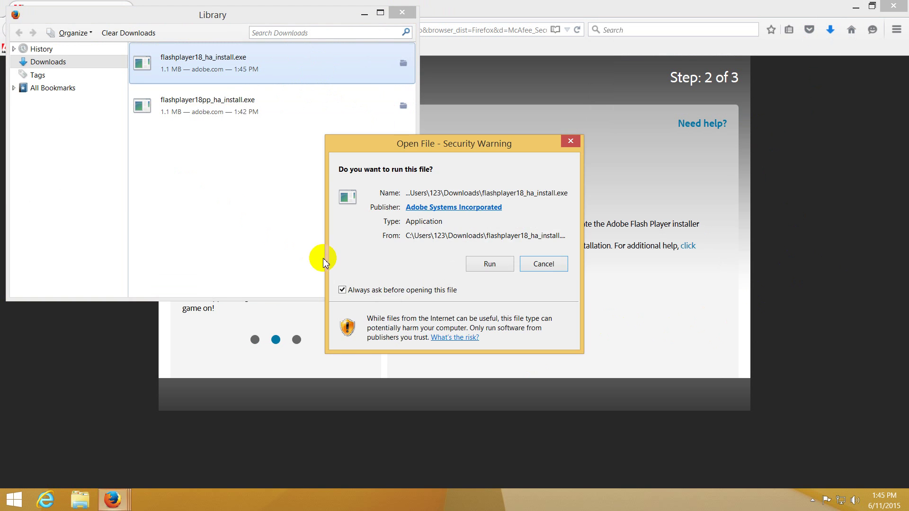
click(488, 271)
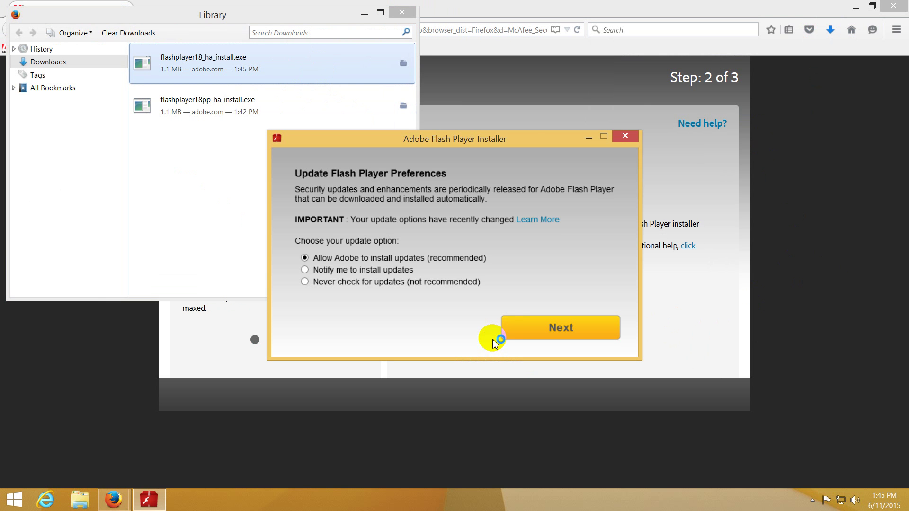
- Close Firefox and the downloads list, then install Flash Player keeping automatic updates and finish
click(892, 8)
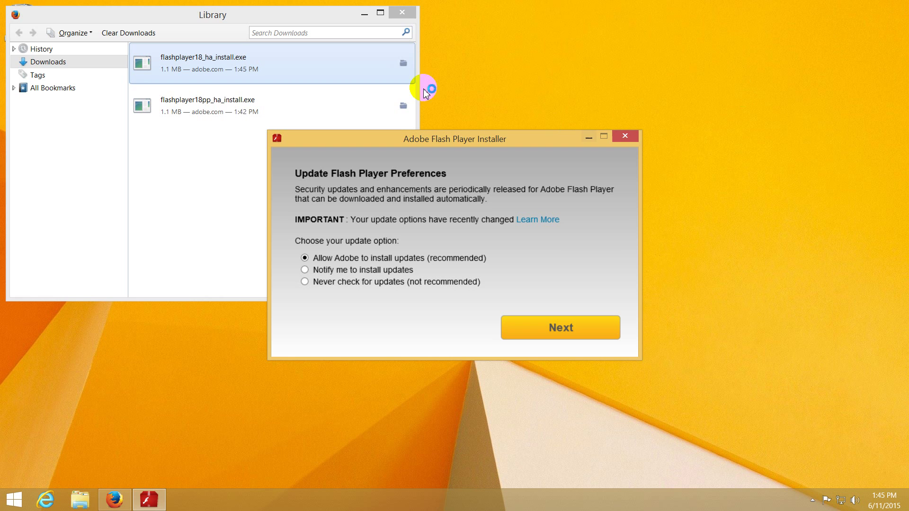
click(415, 12)
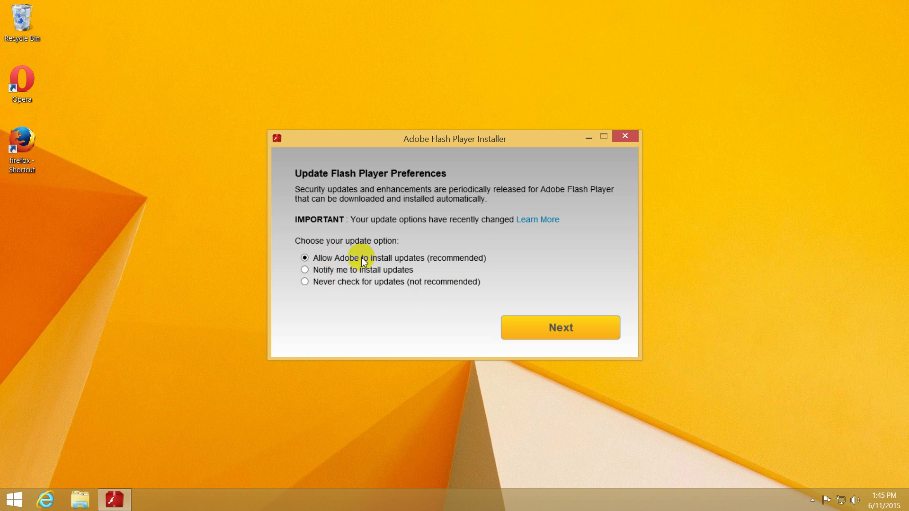
click(572, 331)
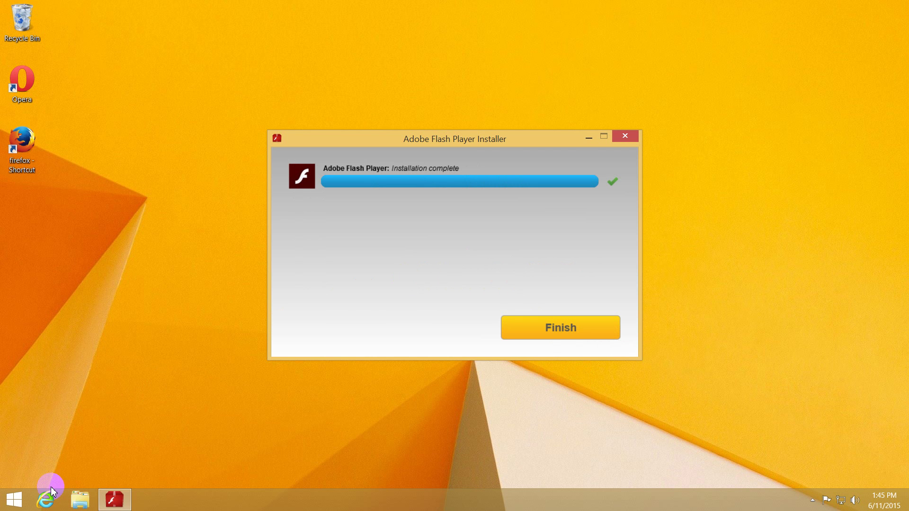
click(46, 501)
click(564, 335)
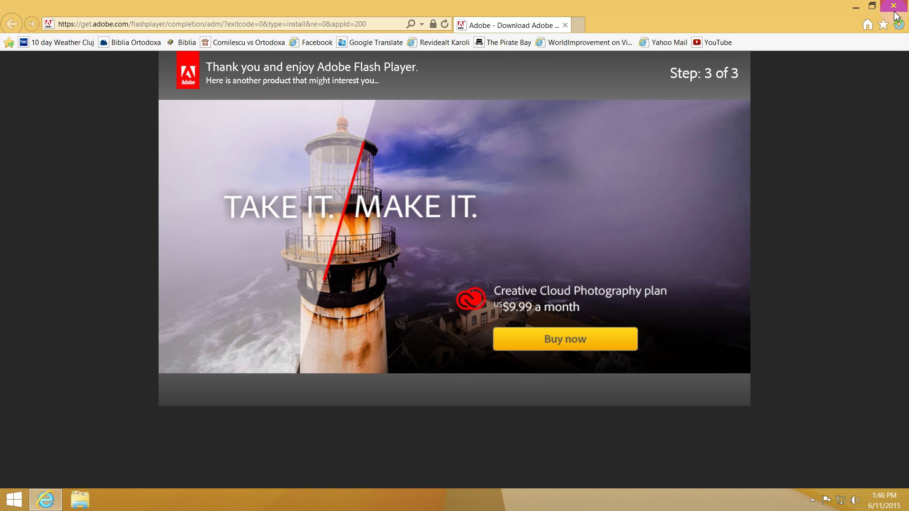
- Close the Adobe page, relaunch Firefox, and go from YouTube to Creator Studio's Video Manager
click(892, 8)
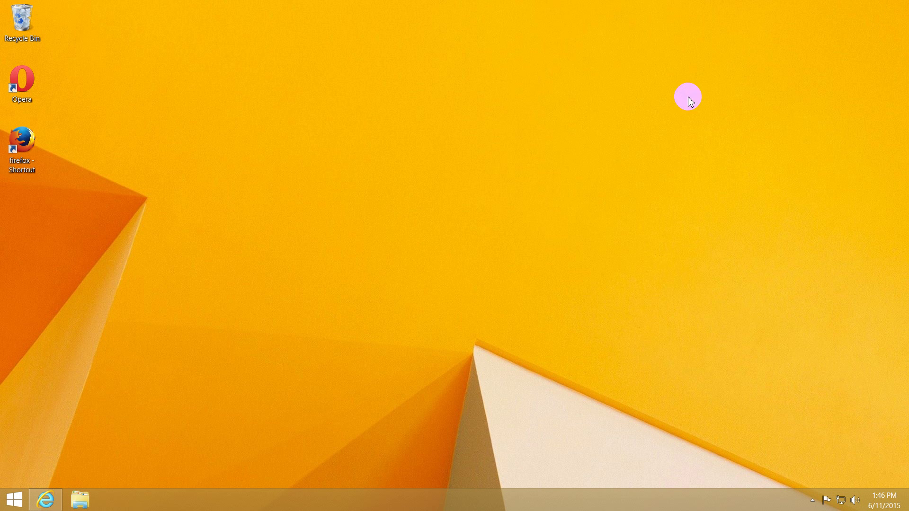
double_click(24, 155)
click(302, 317)
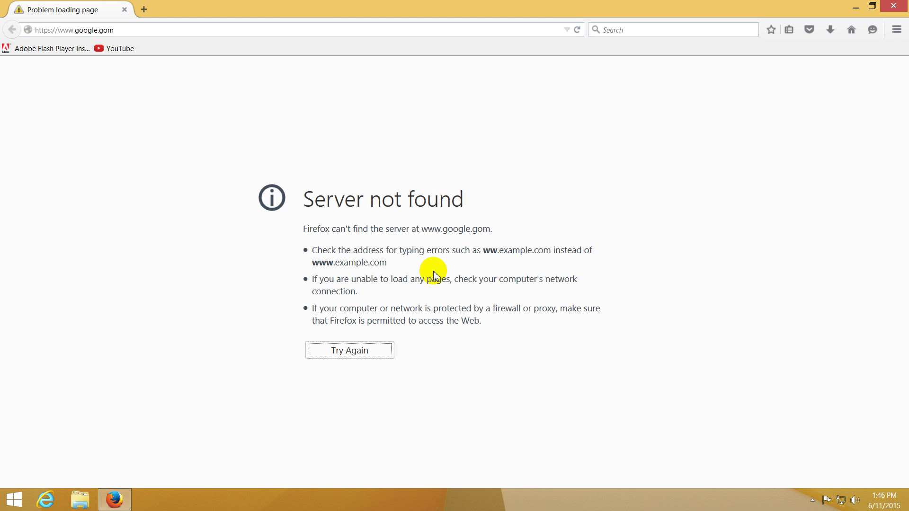
click(118, 48)
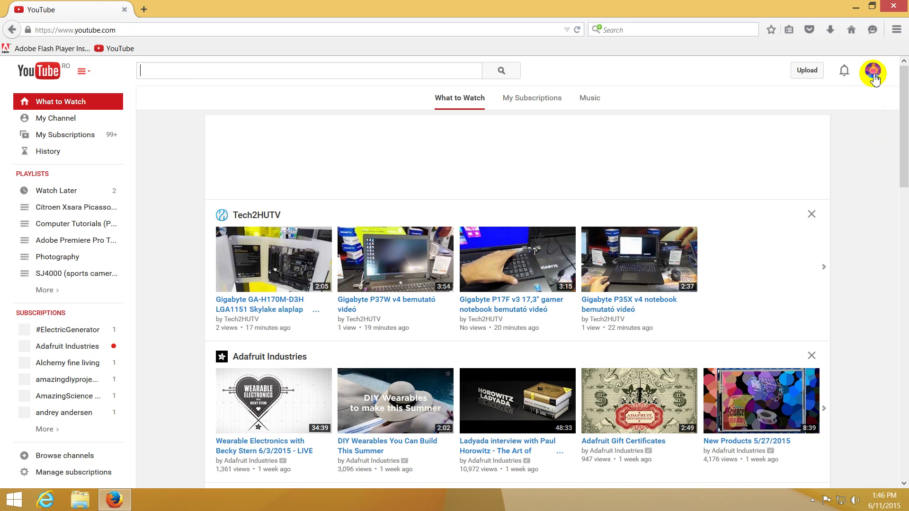
click(873, 71)
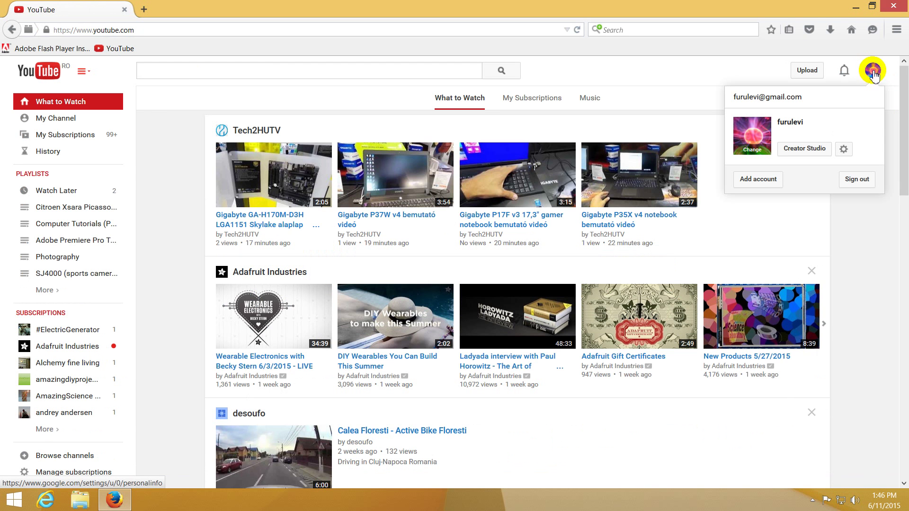
click(816, 149)
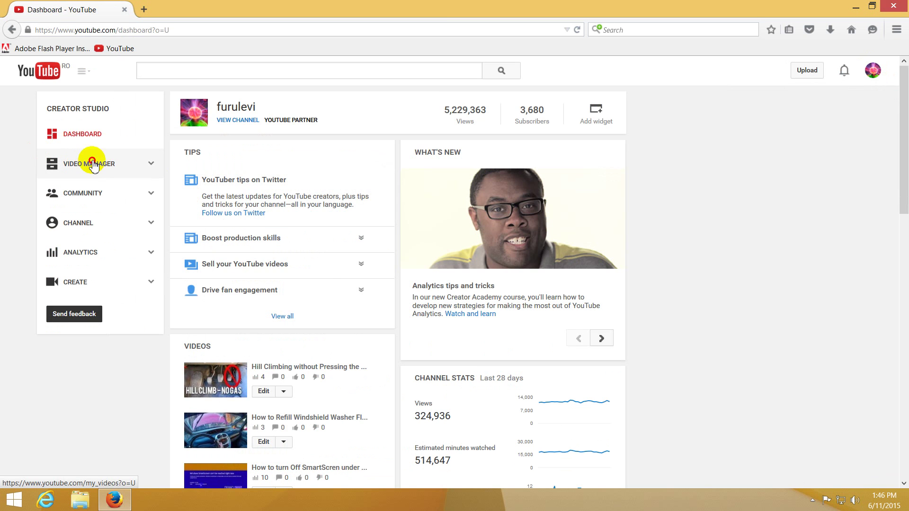
click(109, 165)
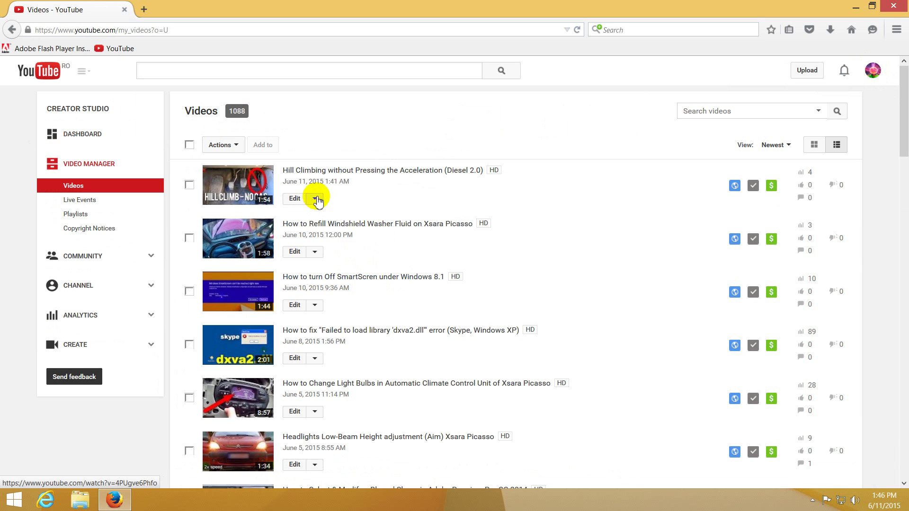
- Open the Hill Climbing video's Enhancements editor and drag the Original/Preview divider left to compare
click(314, 198)
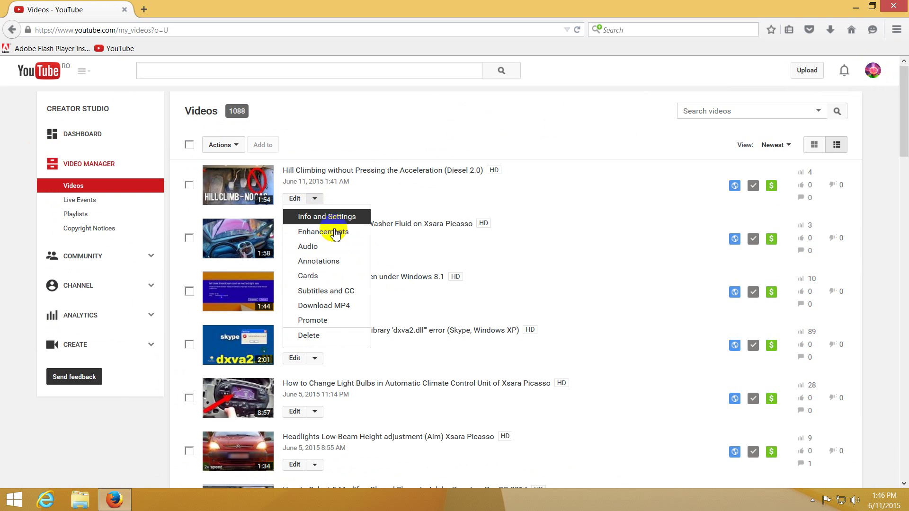
click(337, 234)
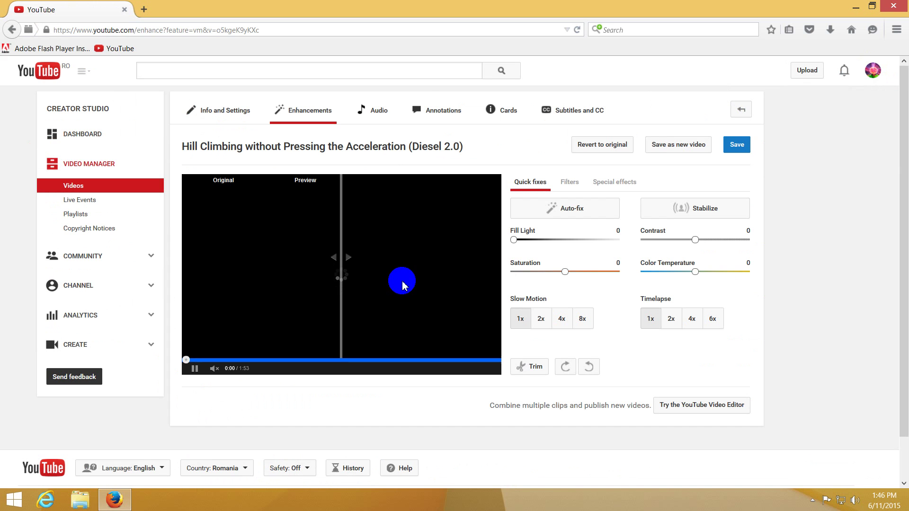
click(266, 254)
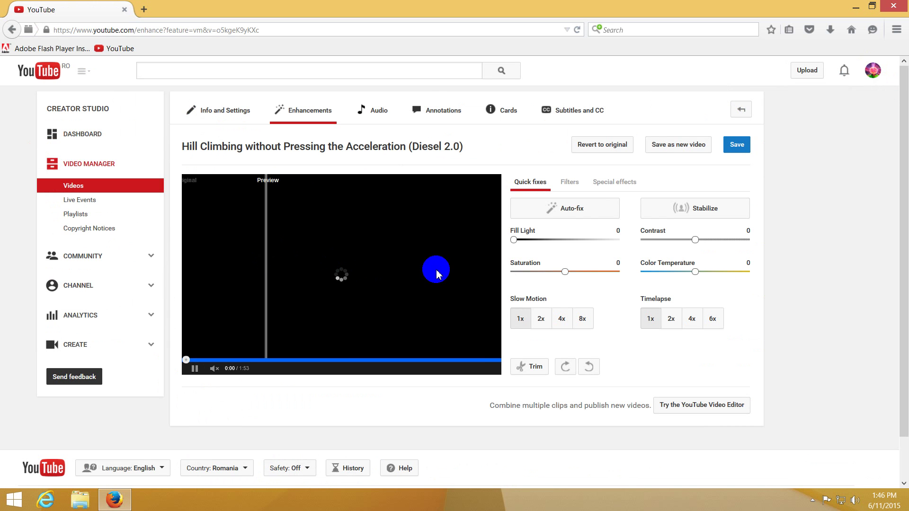
drag(434, 248, 282, 243)
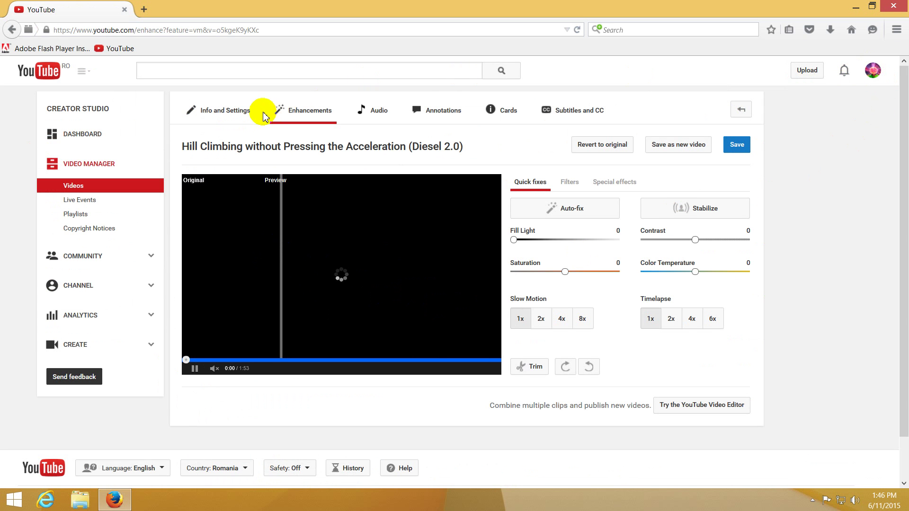
- Restore Firefox to a smaller window, then maximize it again so the preview plays
double_click(250, 10)
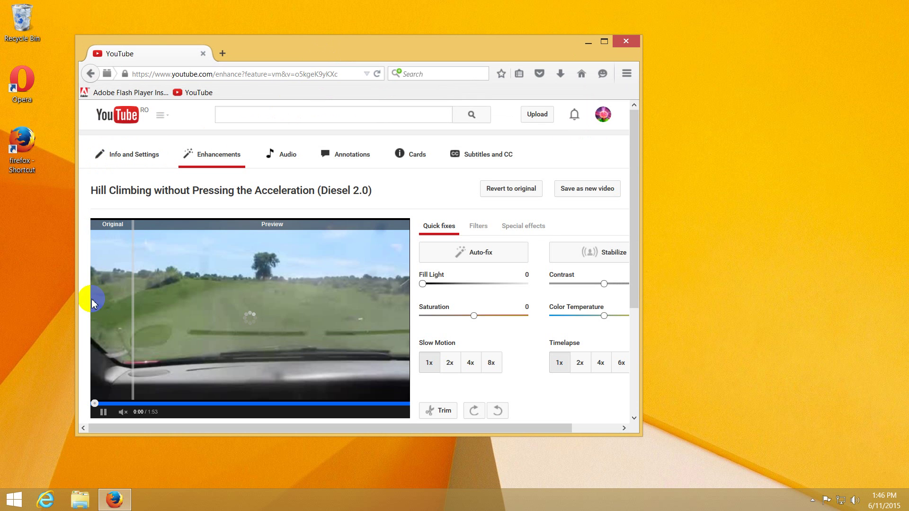
click(31, 87)
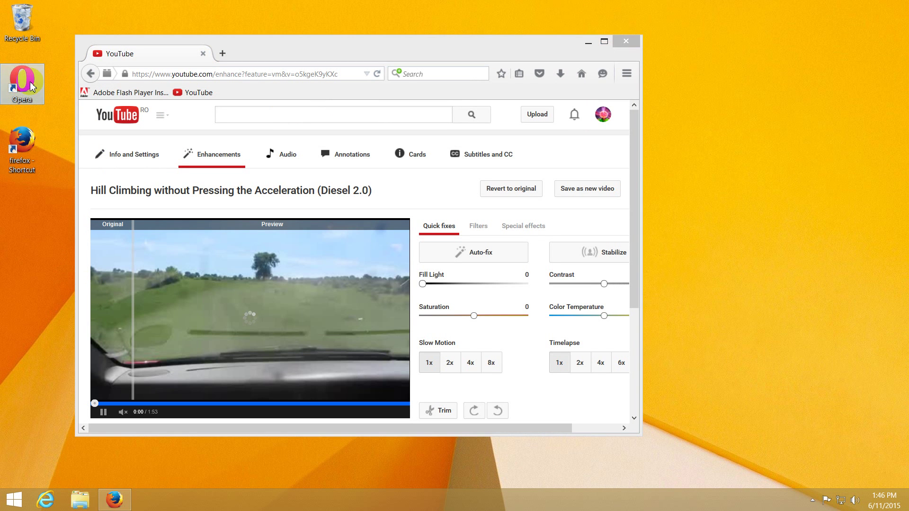
click(24, 145)
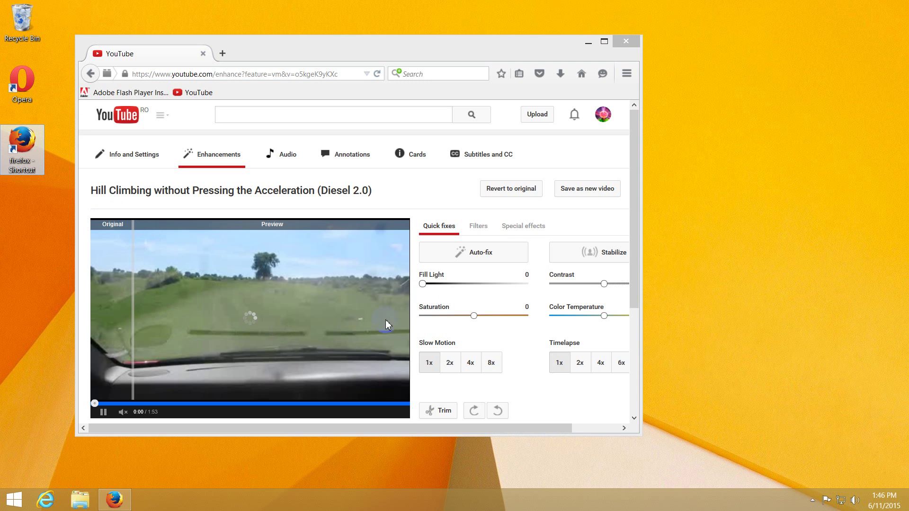
click(604, 41)
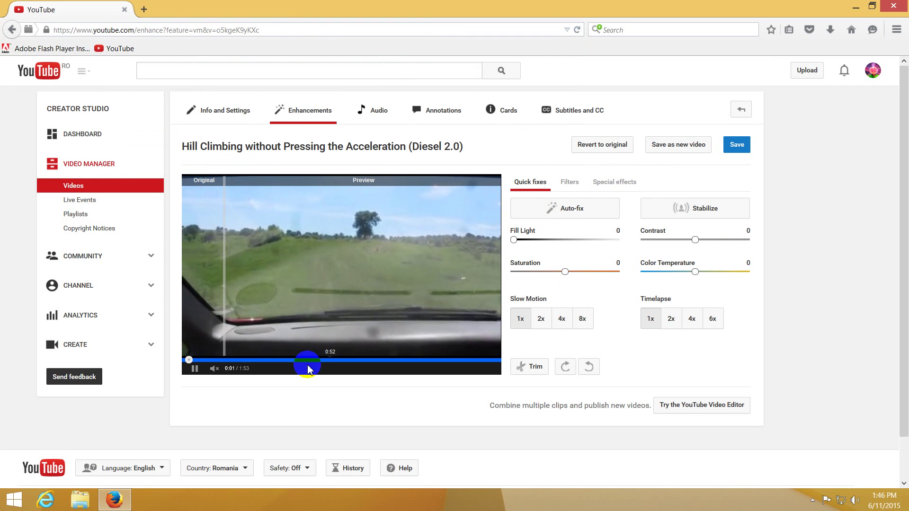